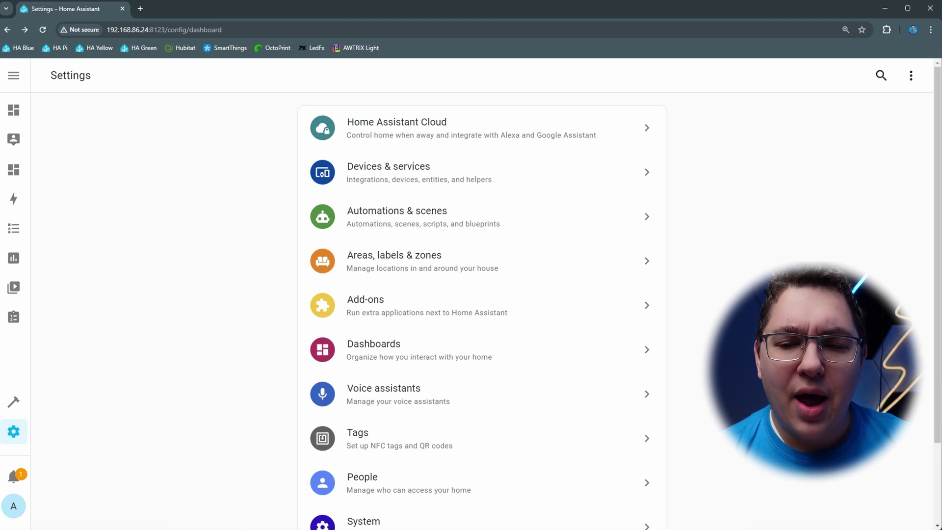
Open hacs.xyz in a new tab and go to its Download documentation page.
key("ctrl+t")
type("hacs.")
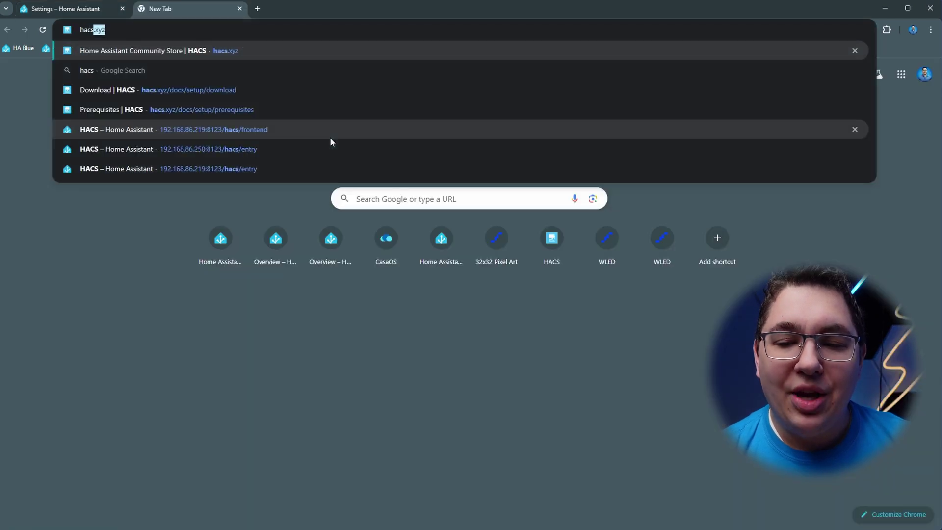
type("xyz")
key("Return")
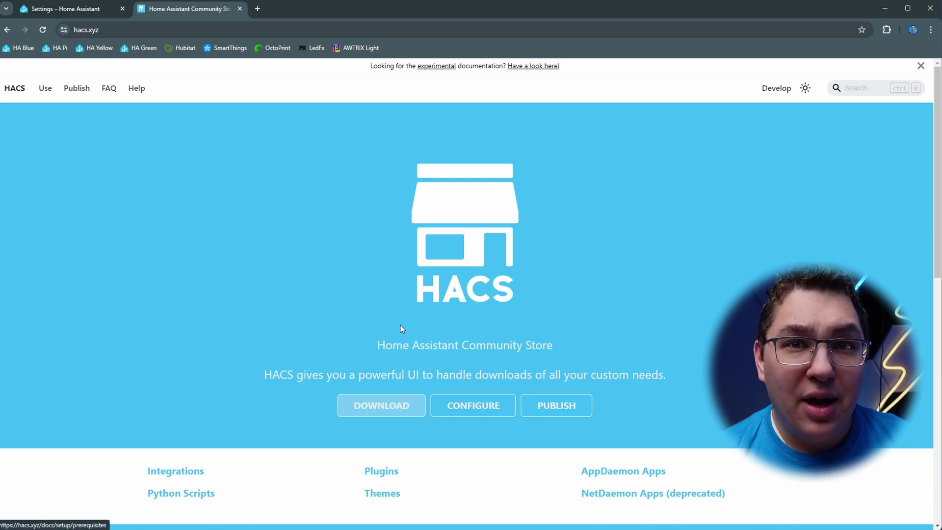
left_click(414, 415)
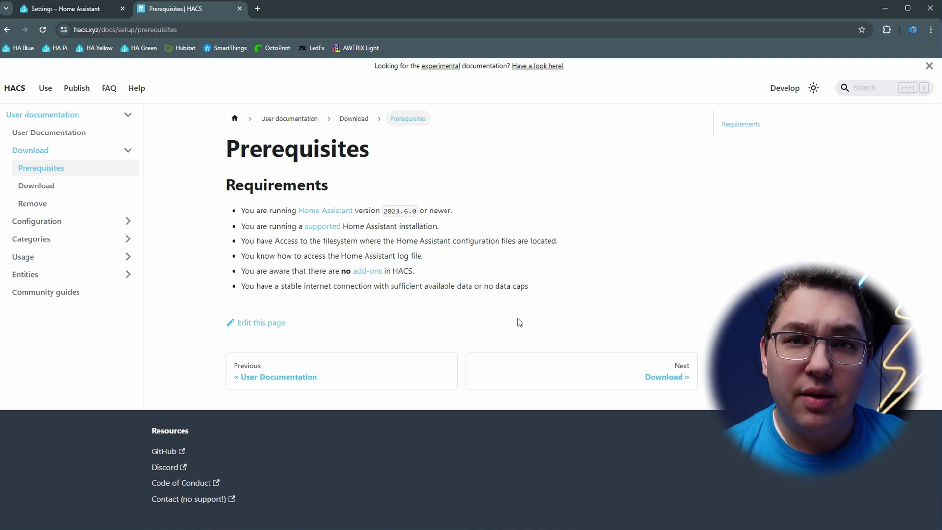
left_click(56, 189)
View the Container, Core, then OS/Supervised install instructions.
scroll(225, 245, "down", 2)
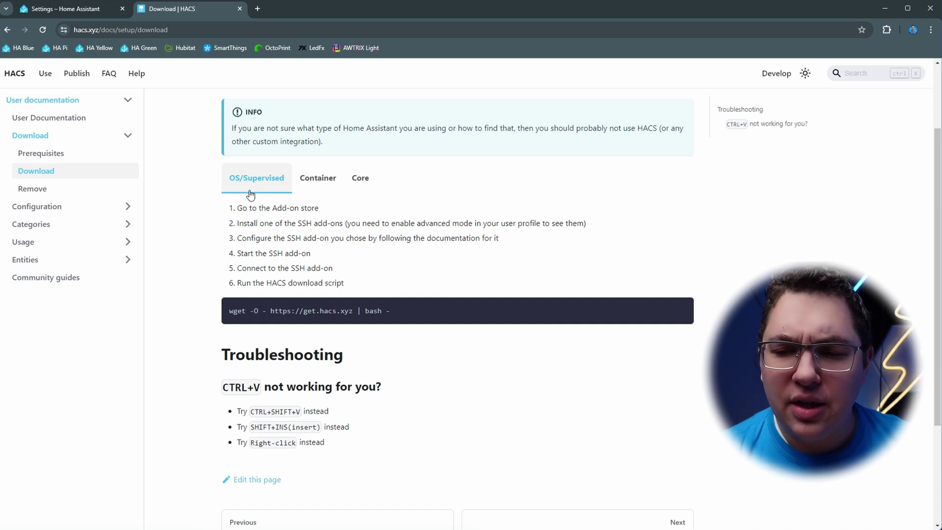
left_click(323, 183)
left_click(361, 181)
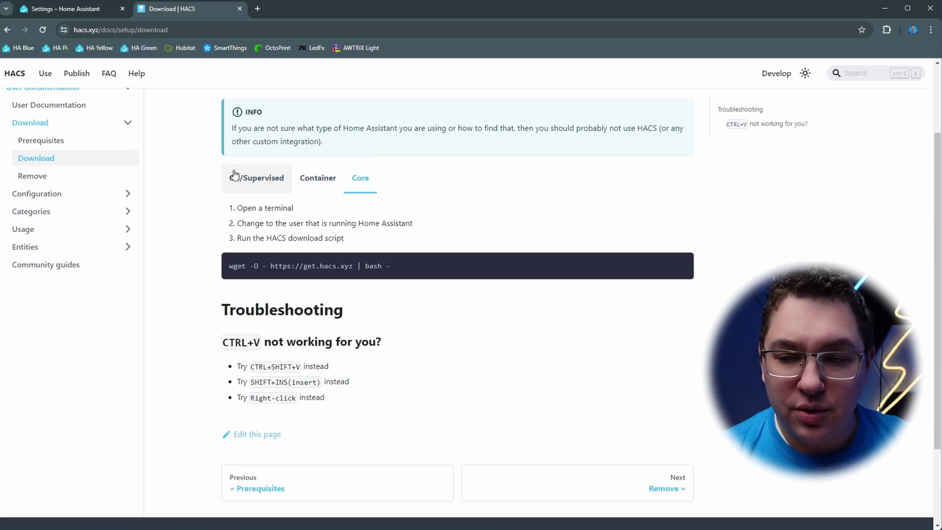
left_click(235, 176)
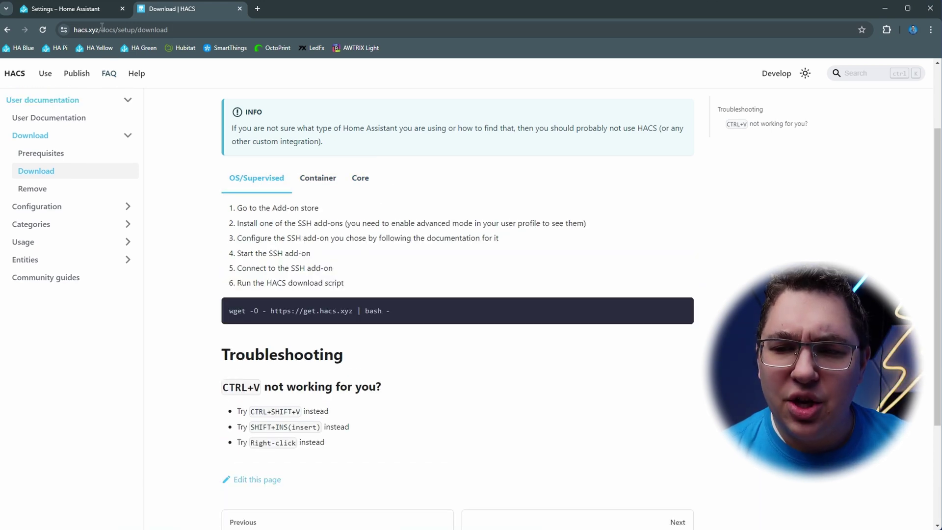
Back in Home Assistant, browse the Add-on Store under Settings > Add-ons.
left_click(91, 15)
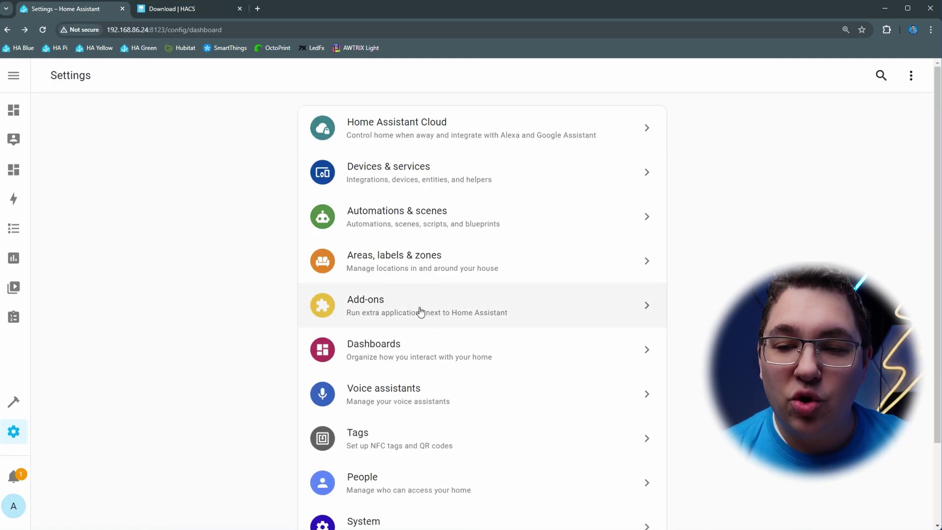
left_click(363, 316)
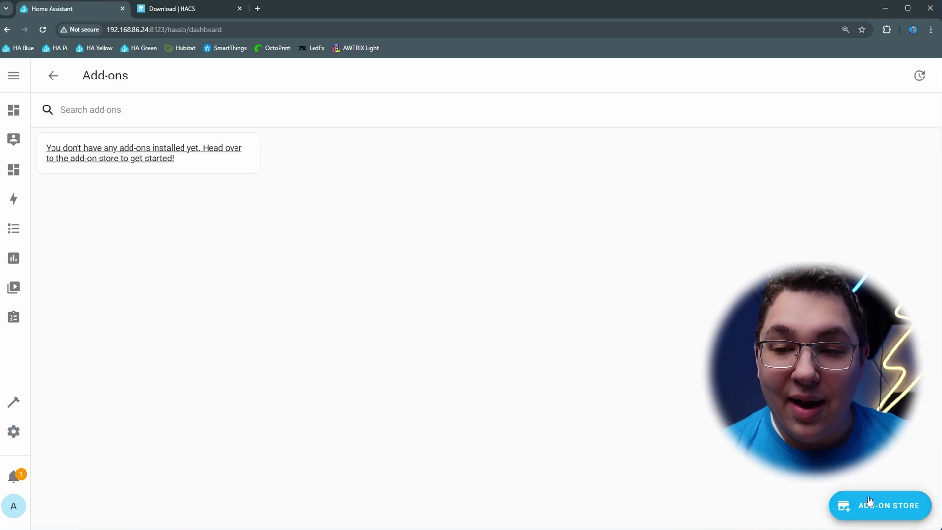
left_click(868, 500)
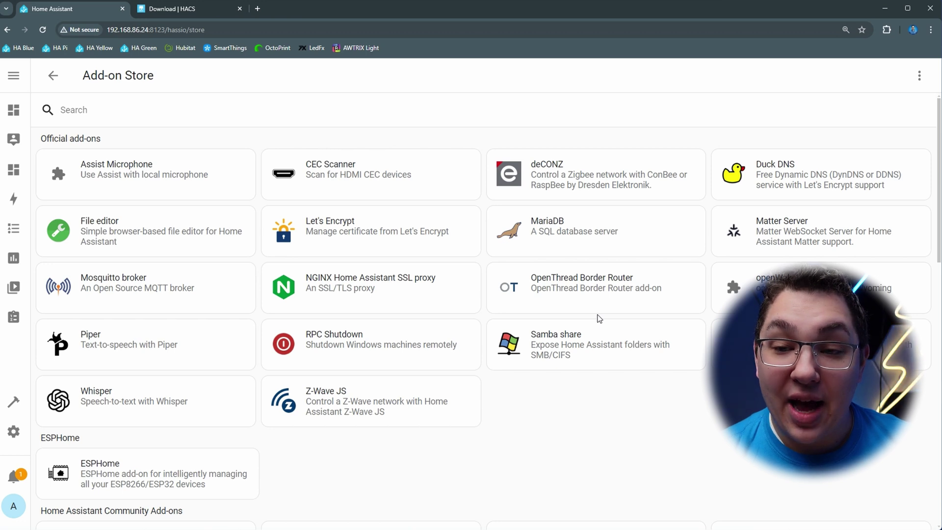
scroll(599, 318, "down", 15)
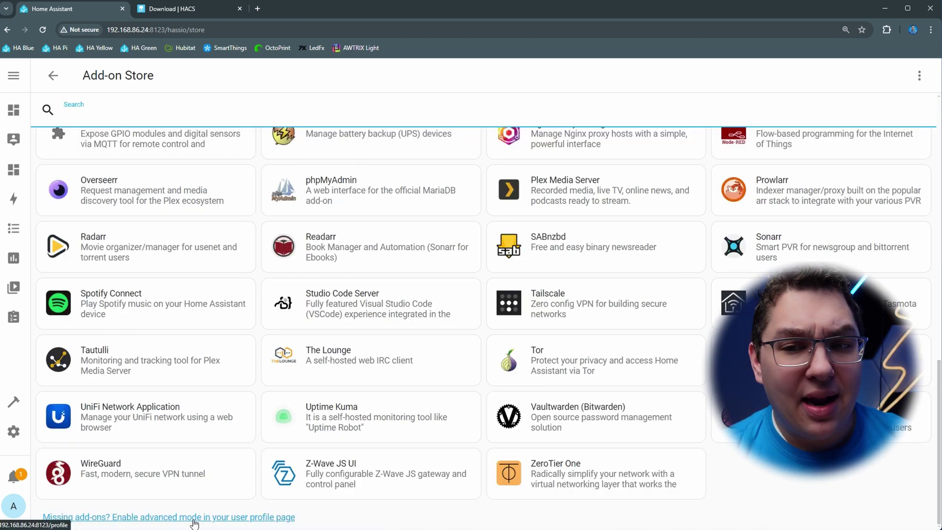
Turn on Advanced mode in the user profile.
left_click(267, 518)
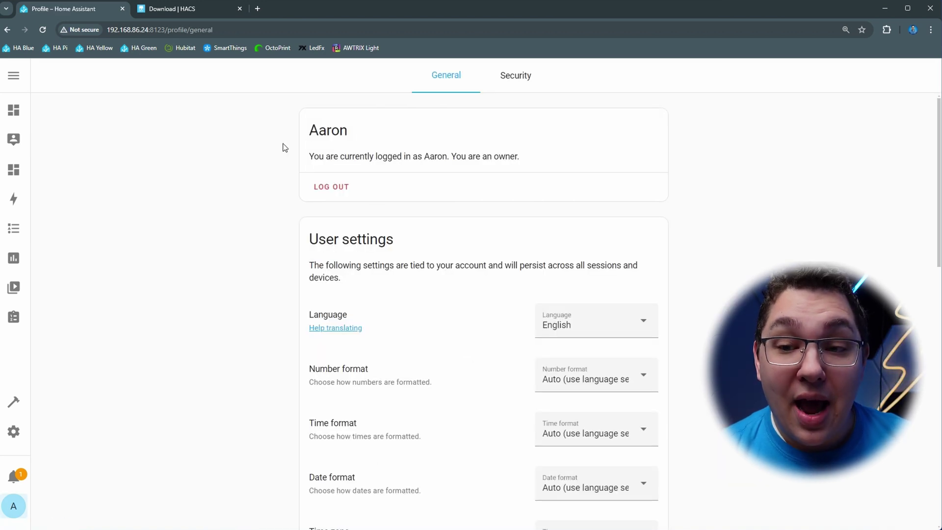
scroll(721, 281, "down", 4)
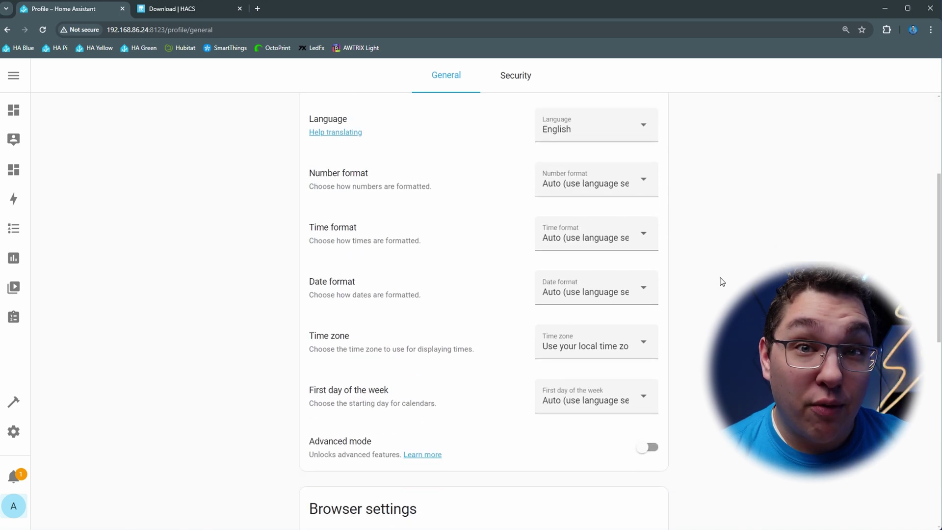
scroll(721, 281, "down", 2)
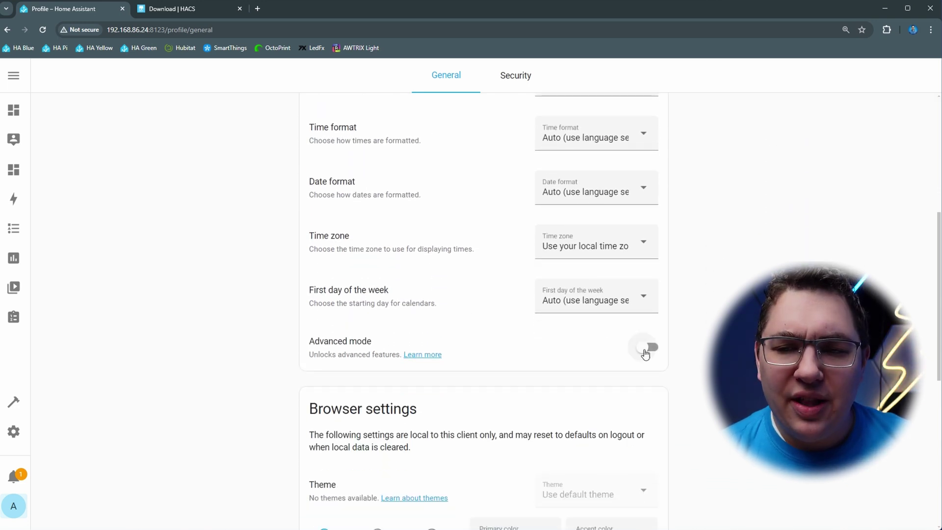
left_click(645, 348)
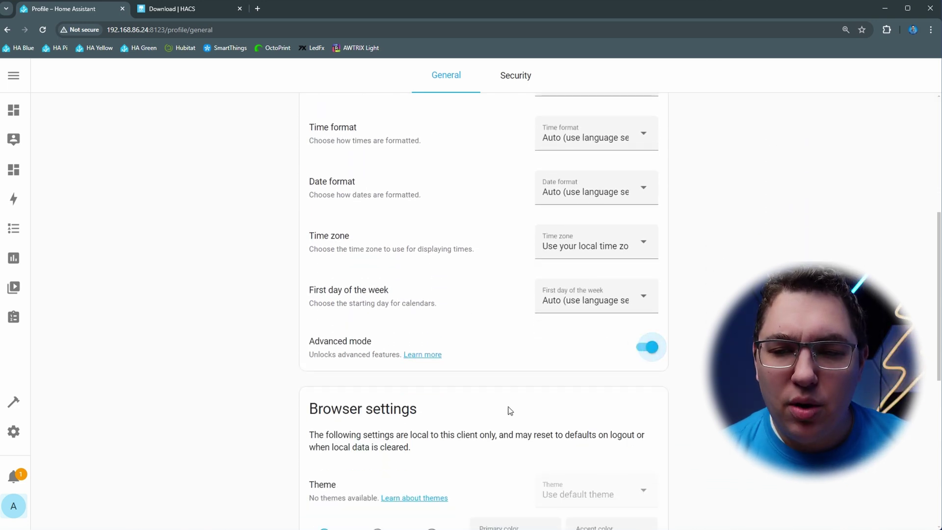
Open the Terminal & SSH add-on page from the Add-on Store.
left_click(15, 436)
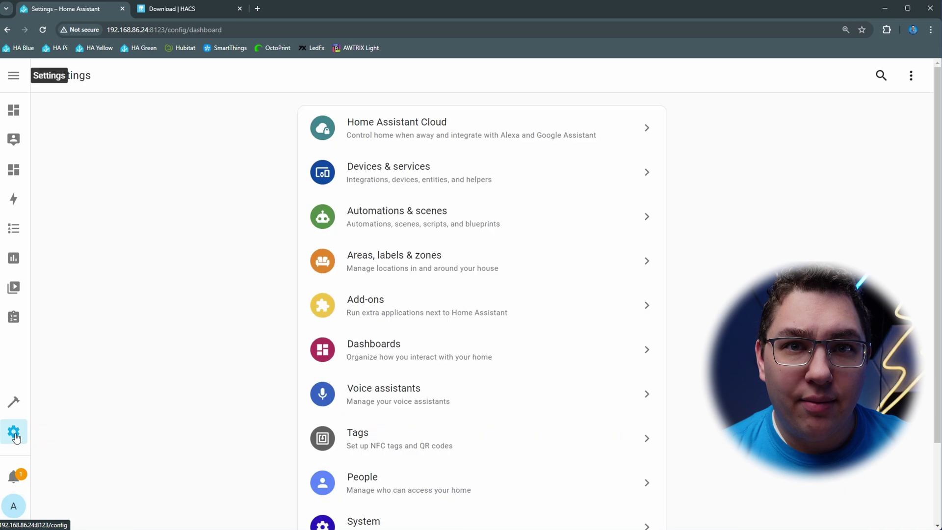
left_click(391, 317)
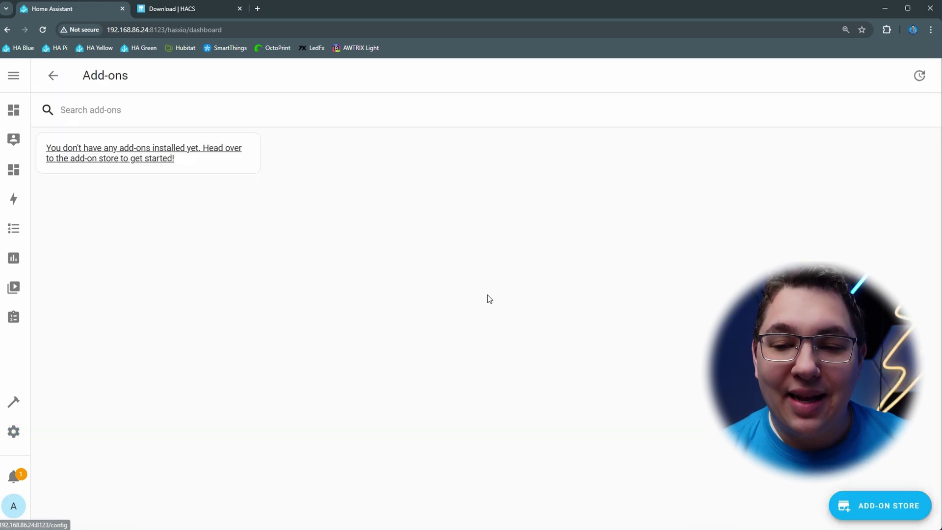
left_click(878, 503)
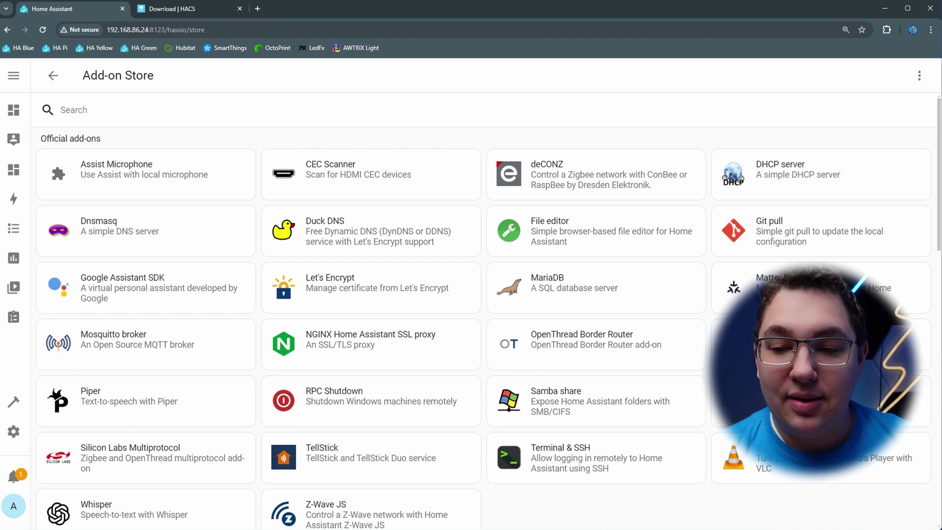
scroll(575, 456, "down", 3)
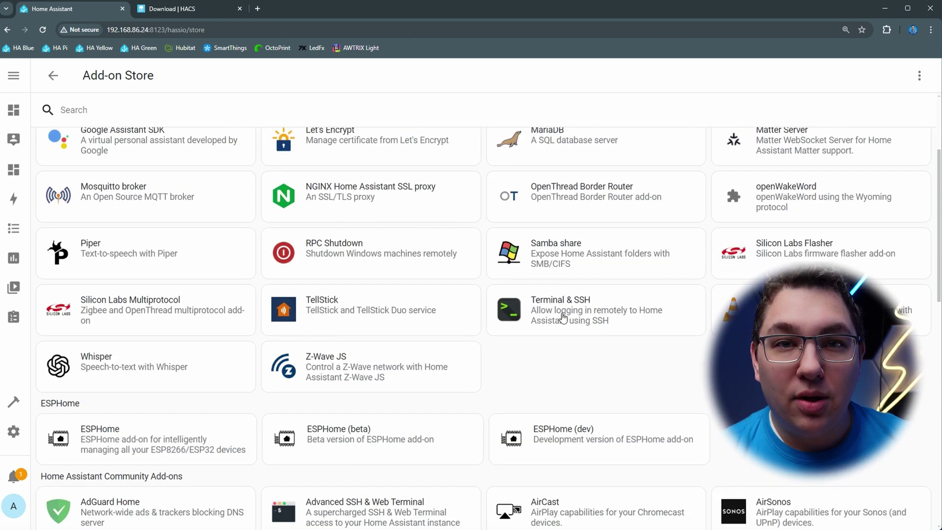
left_click(589, 319)
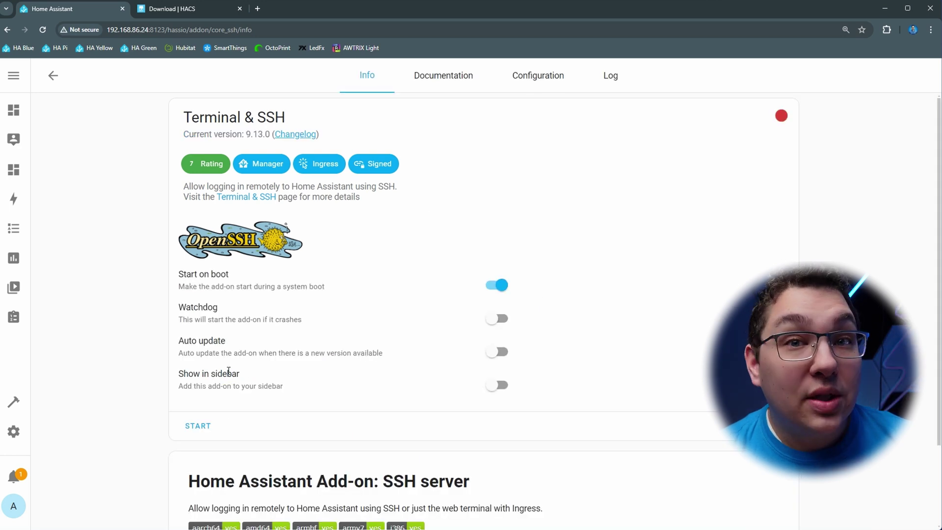
Start Terminal & SSH, enable Show in sidebar, and open its terminal.
left_click(199, 425)
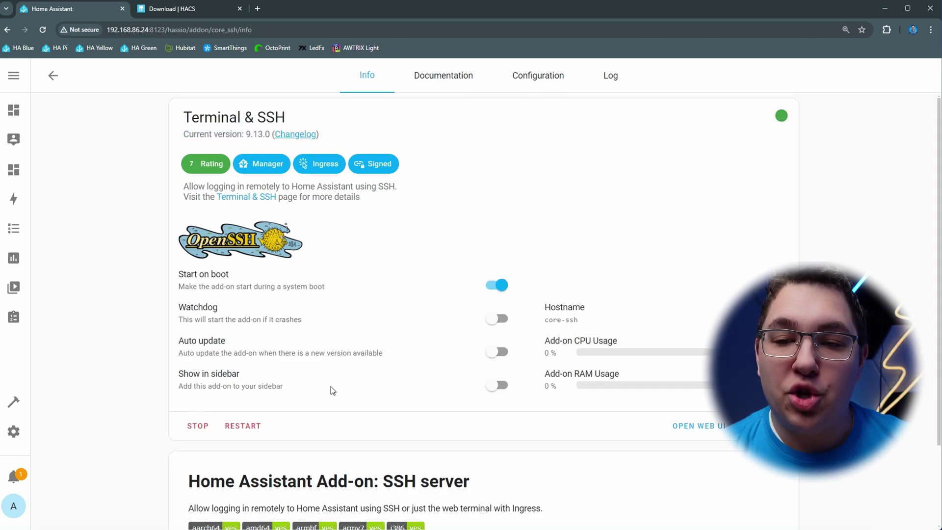
left_click(497, 385)
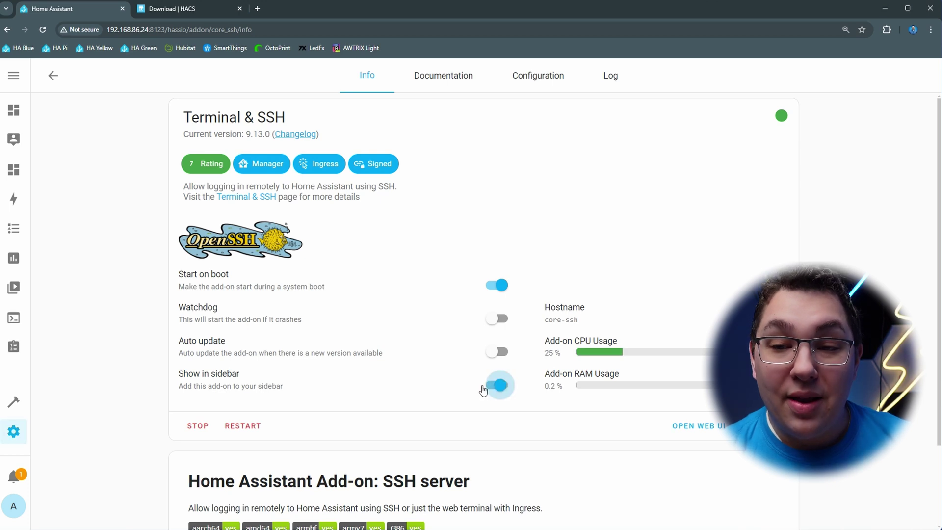
left_click(14, 318)
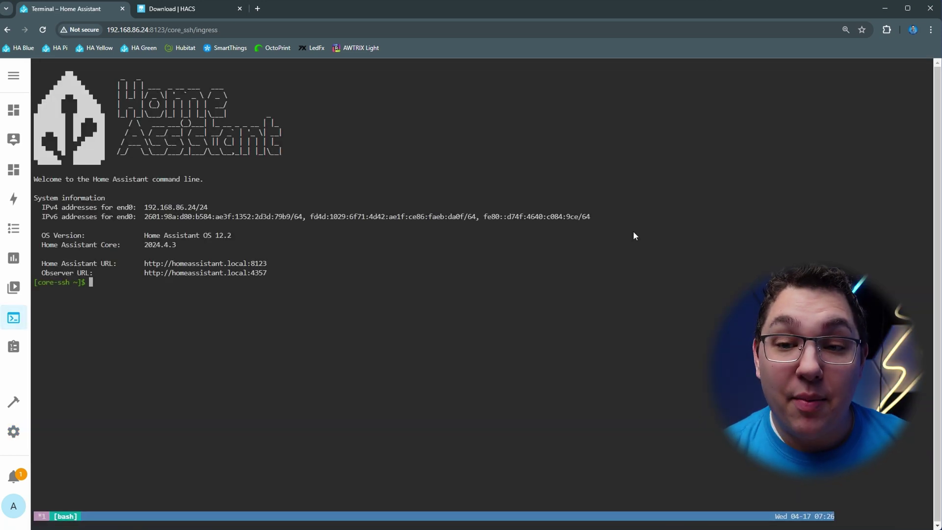
Copy the wget download command from the HACS documentation tab.
key("ctrl+Tab")
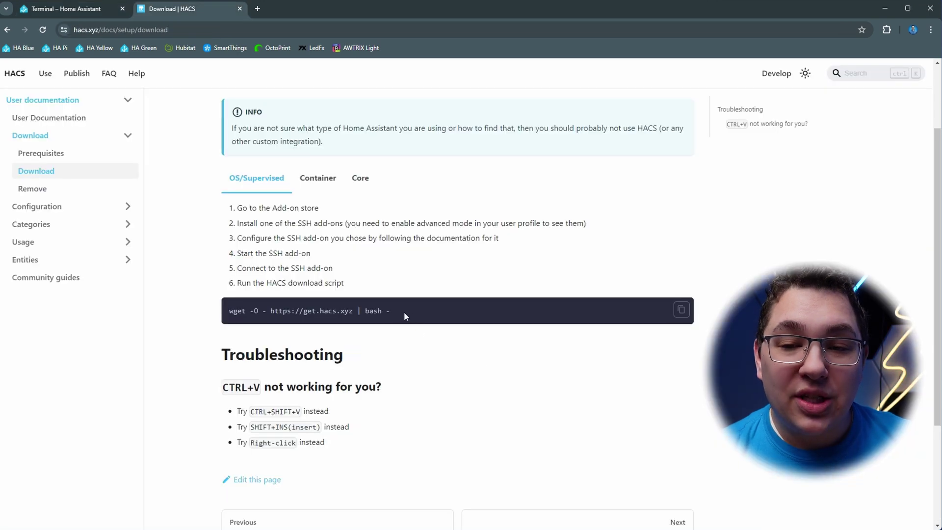
left_click_drag(404, 311, 231, 311)
right_click(242, 310)
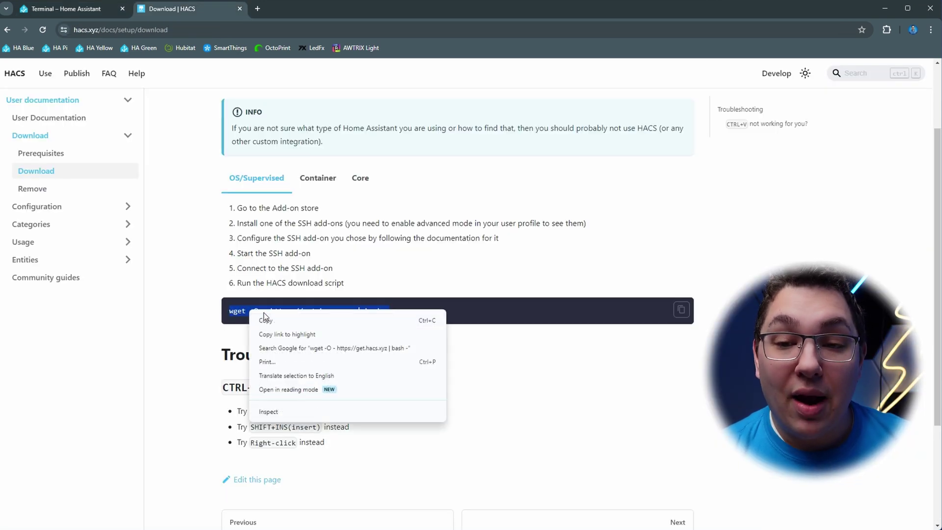
left_click(271, 321)
Paste and run the HACS download command in the SSH terminal, then return to Settings.
key("ctrl+Tab")
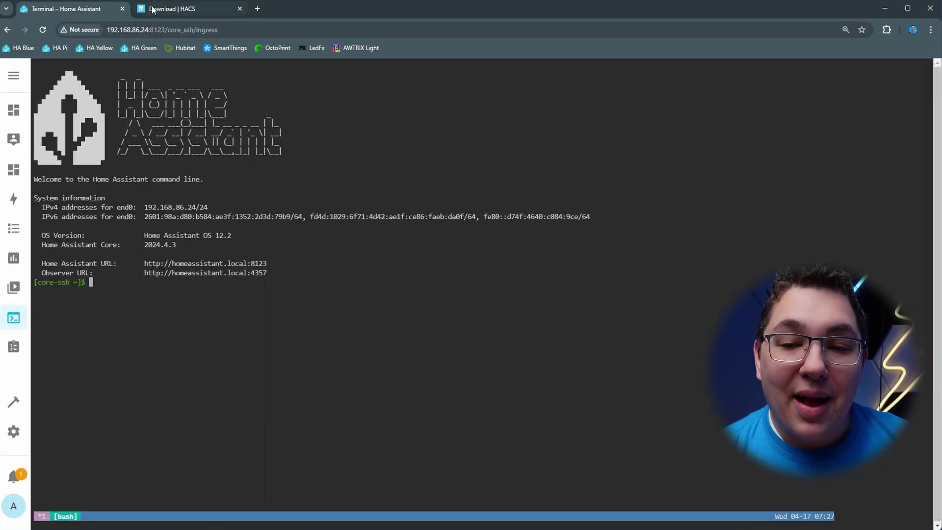
right_click(96, 282)
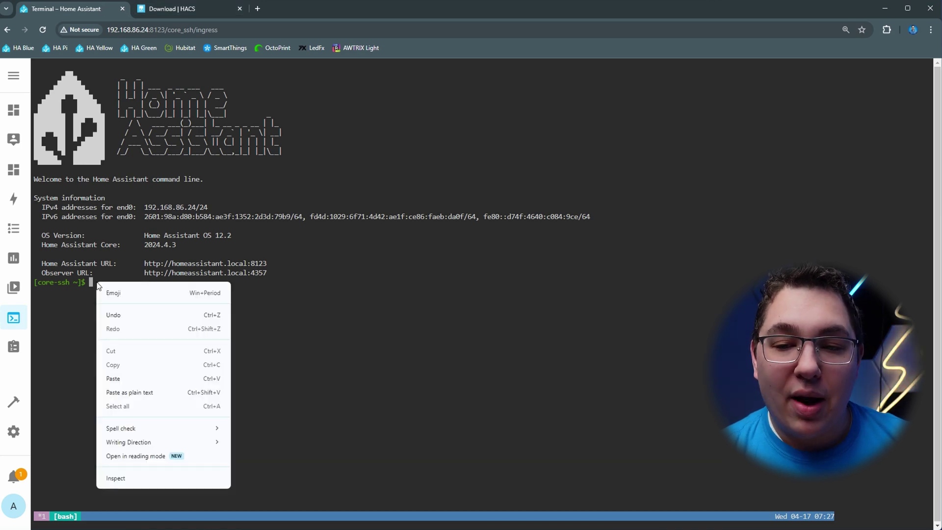
left_click(118, 379)
key("Return")
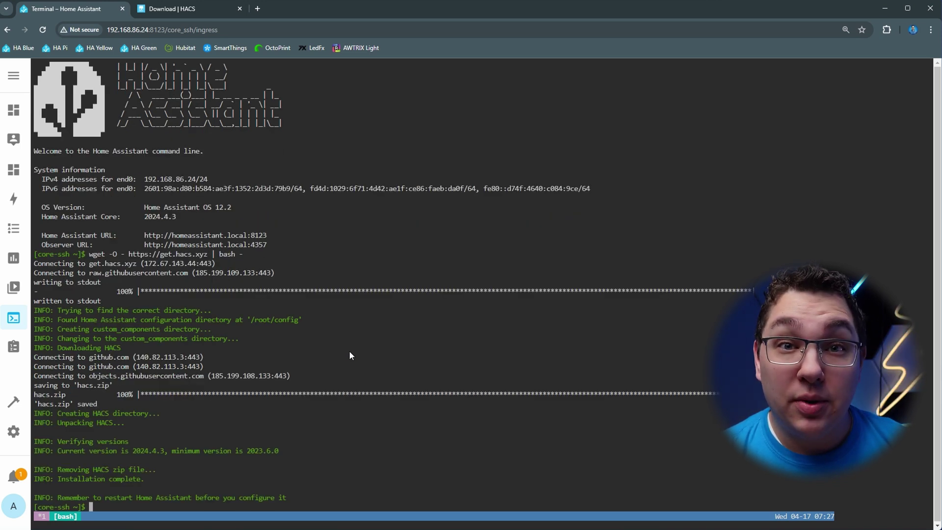
left_click(14, 431)
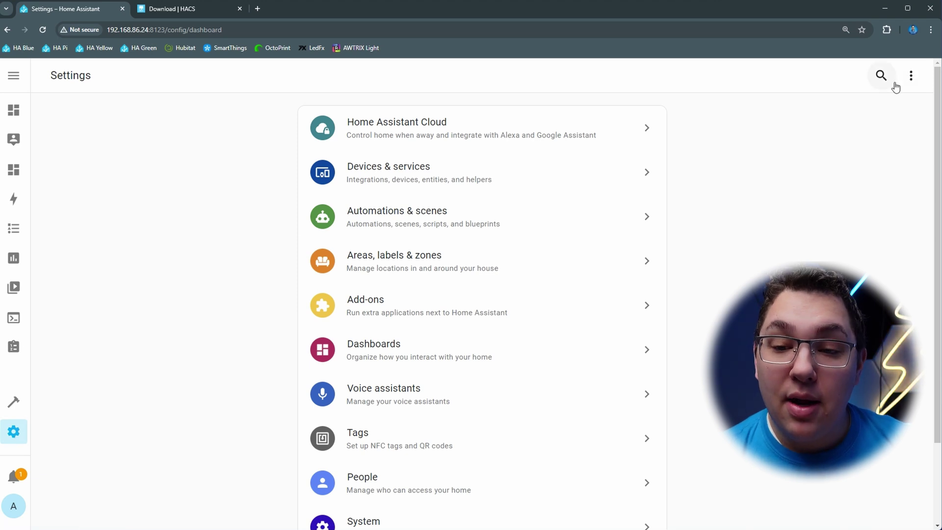
Restart Home Assistant from the Settings menu, confirming the full restart.
left_click(911, 76)
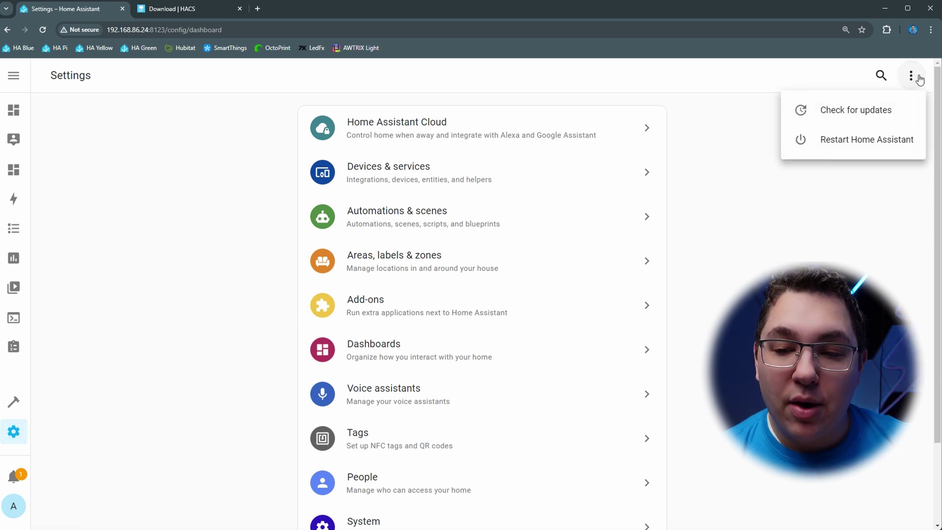
left_click(845, 141)
left_click(374, 320)
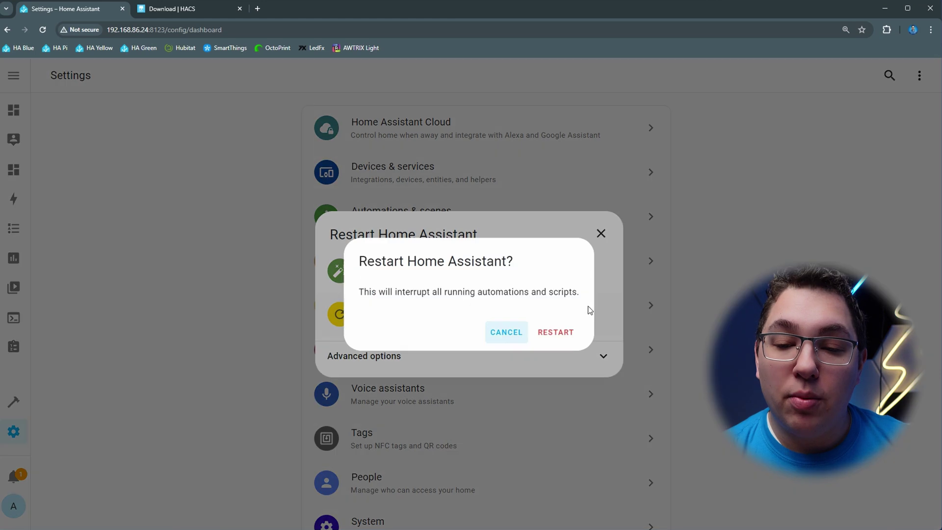
left_click(561, 330)
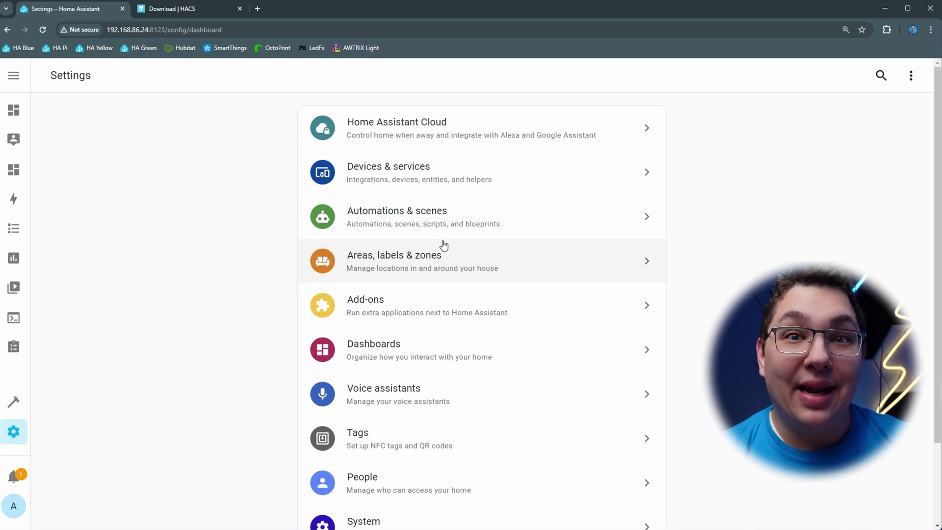
Add a new integration in Devices & services, searching 'hacs' and choosing HACS.
left_click(420, 182)
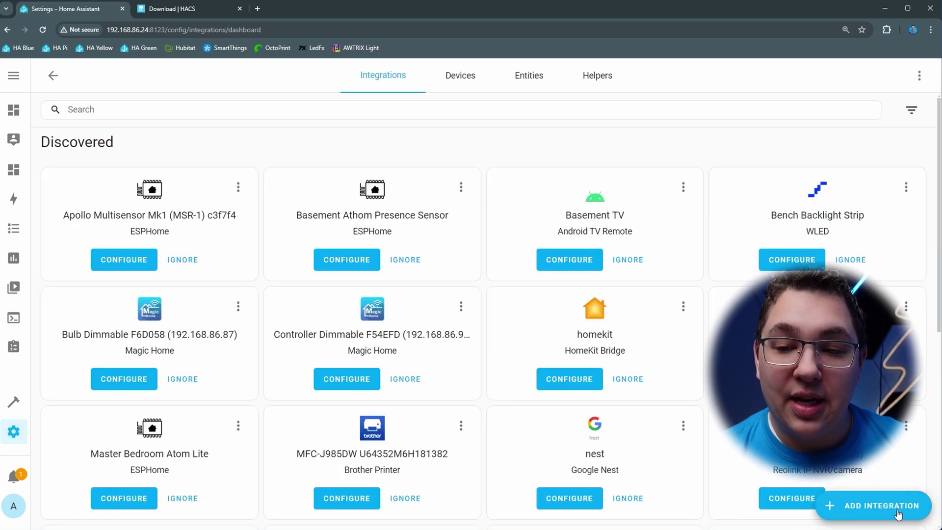
left_click(894, 513)
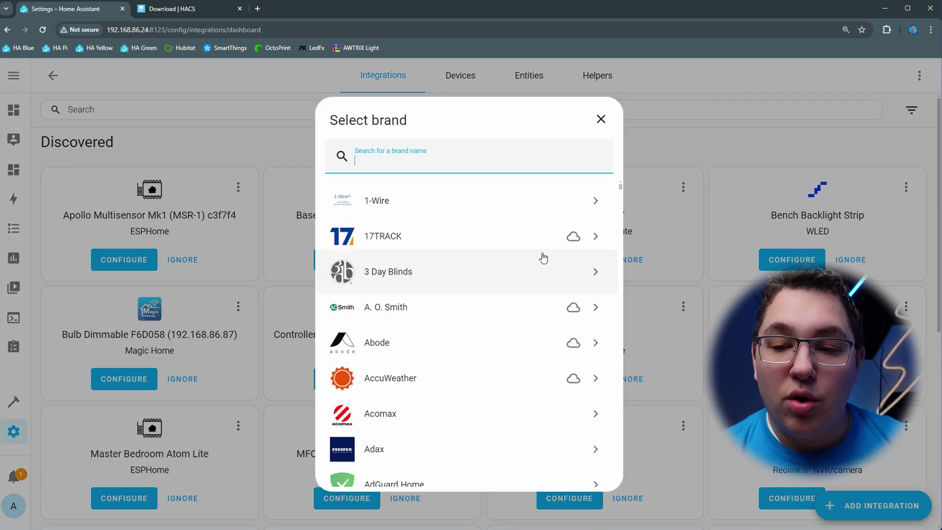
type("hacs")
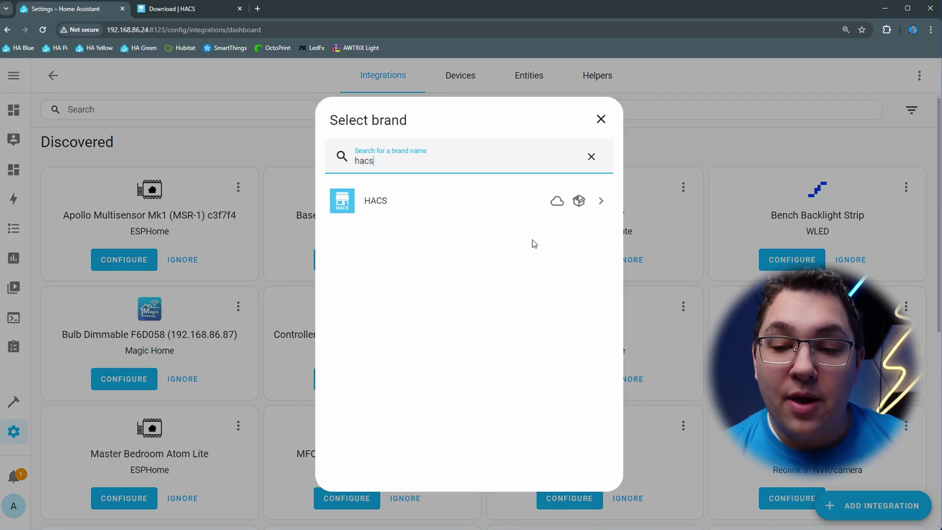
left_click(412, 207)
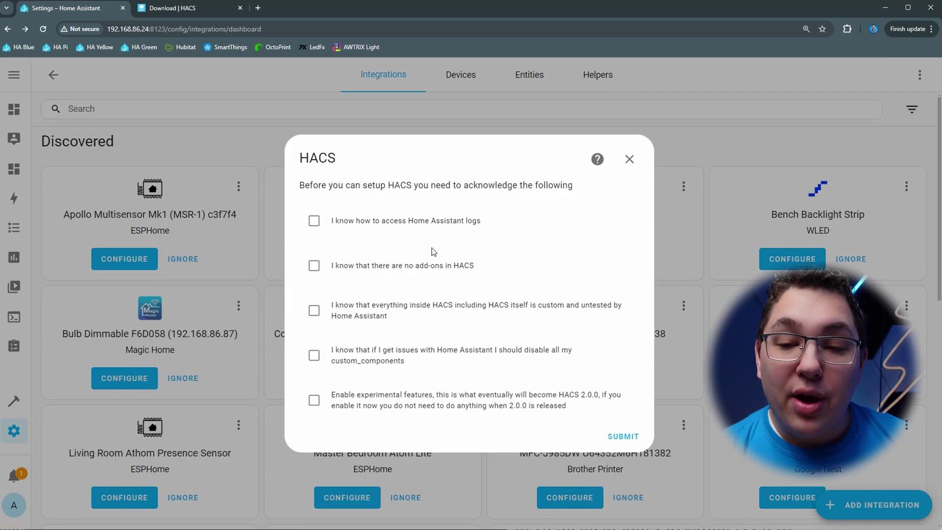
Tick the four HACS acknowledgements, leaving experimental features off, and submit.
left_click(312, 225)
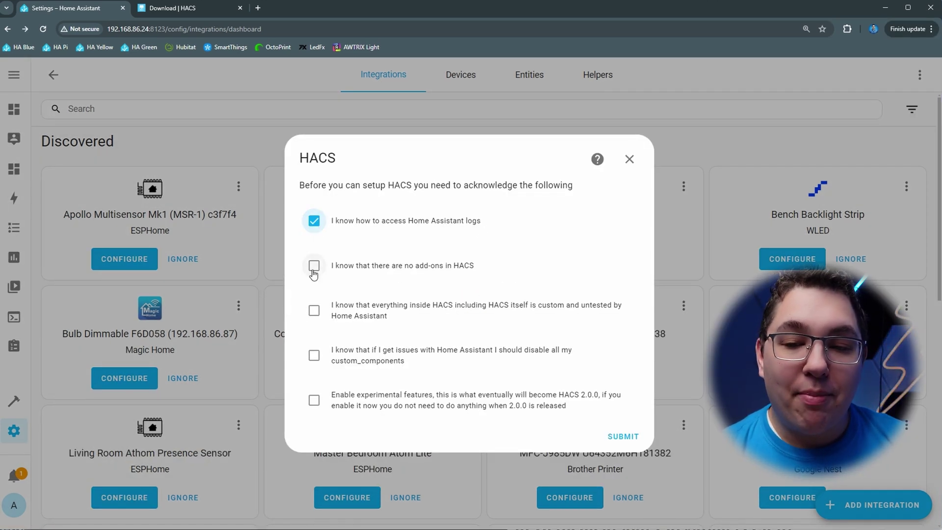
left_click(314, 271)
left_click(308, 315)
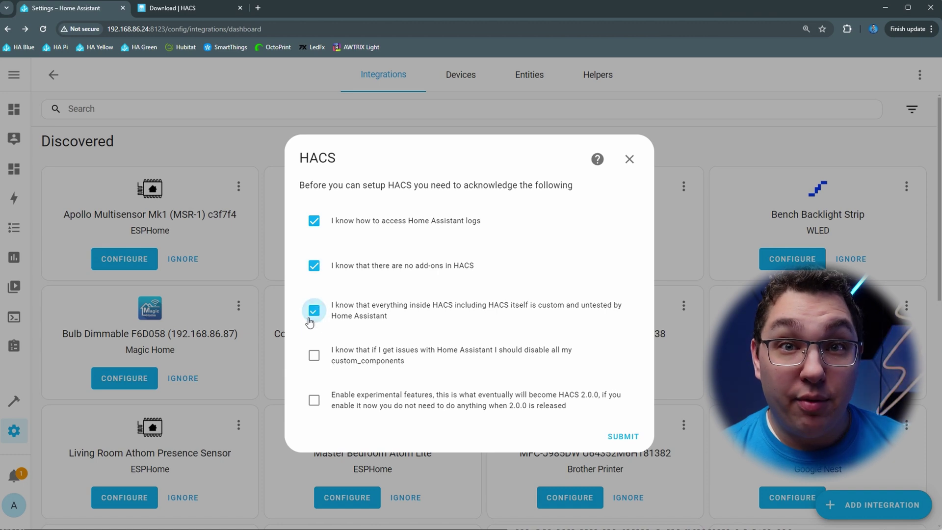
left_click(309, 358)
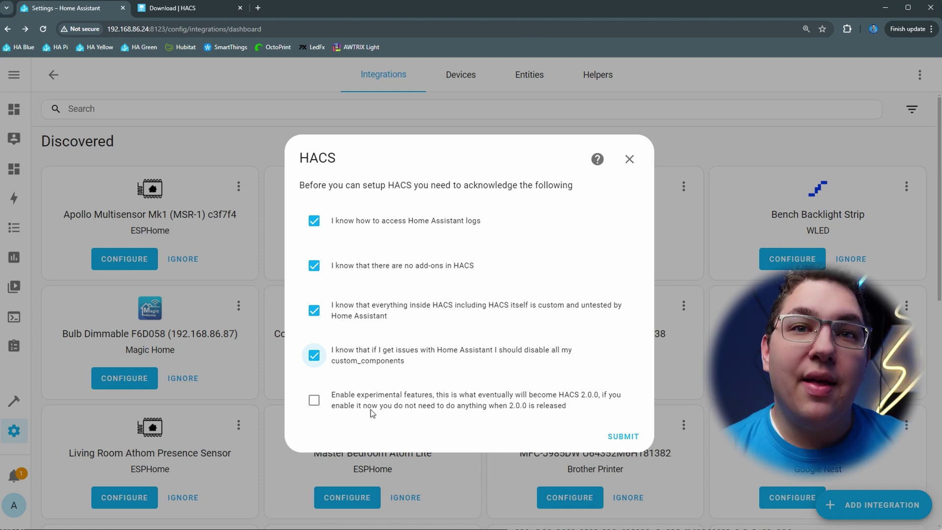
left_click(621, 436)
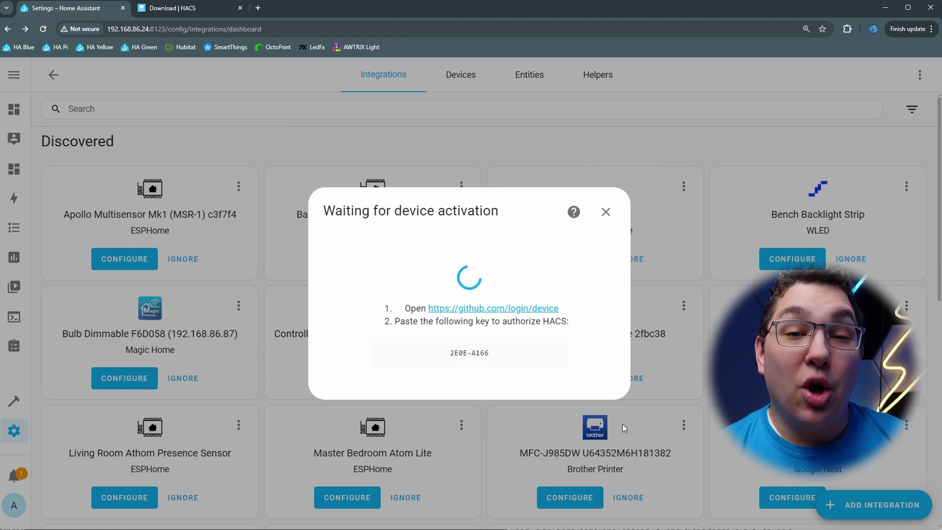
Copy the HACS activation key and open github.com/login/device in a new tab.
right_click(459, 354)
left_click(483, 361)
left_click(518, 358)
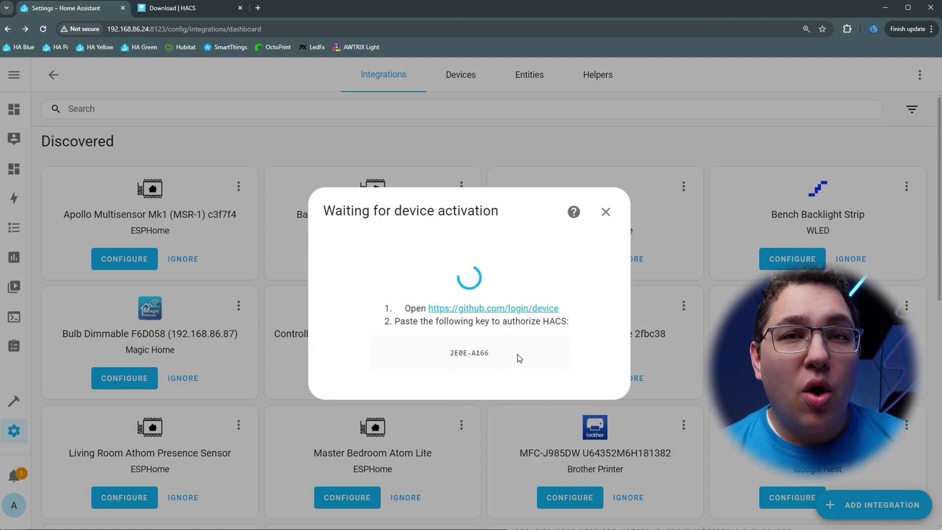
left_click(538, 308)
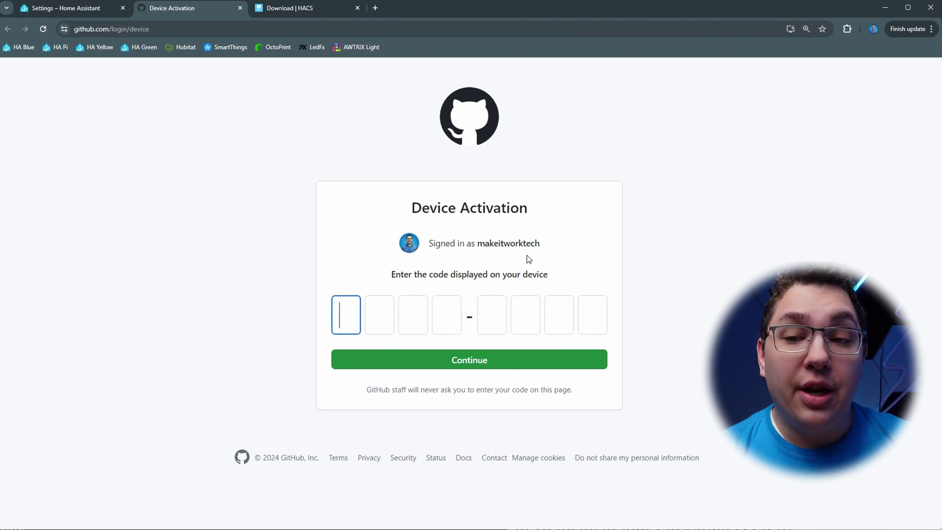
Paste the activation key on GitHub, authorise hacs, and close the activation tab.
right_click(356, 314)
left_click(371, 409)
left_click(450, 365)
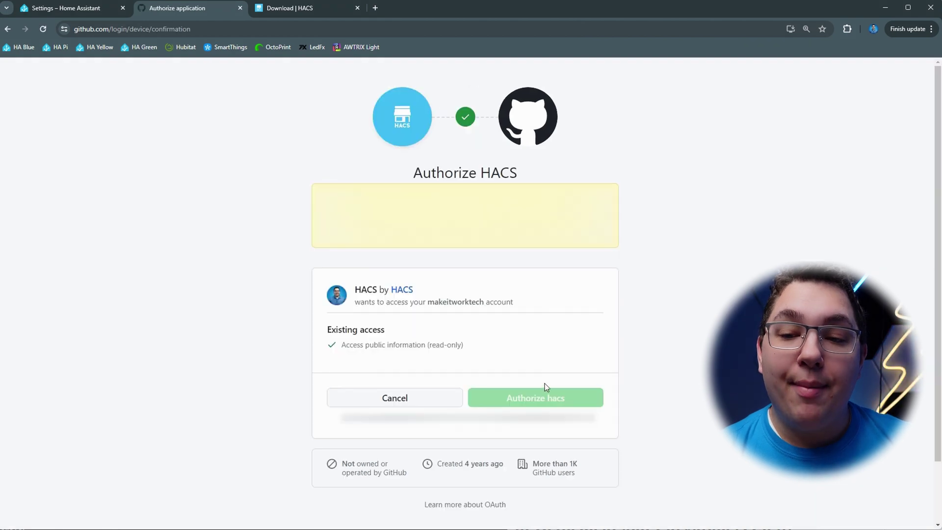
left_click(520, 400)
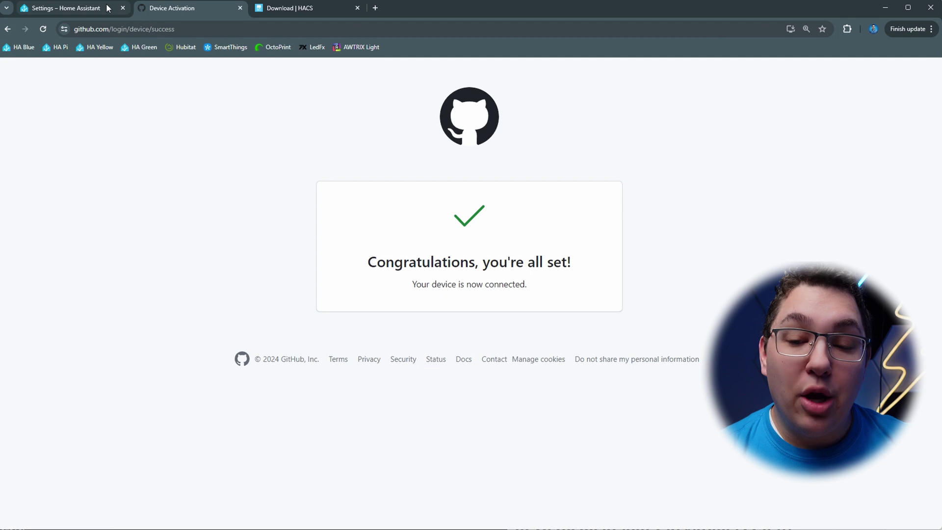
left_click(239, 7)
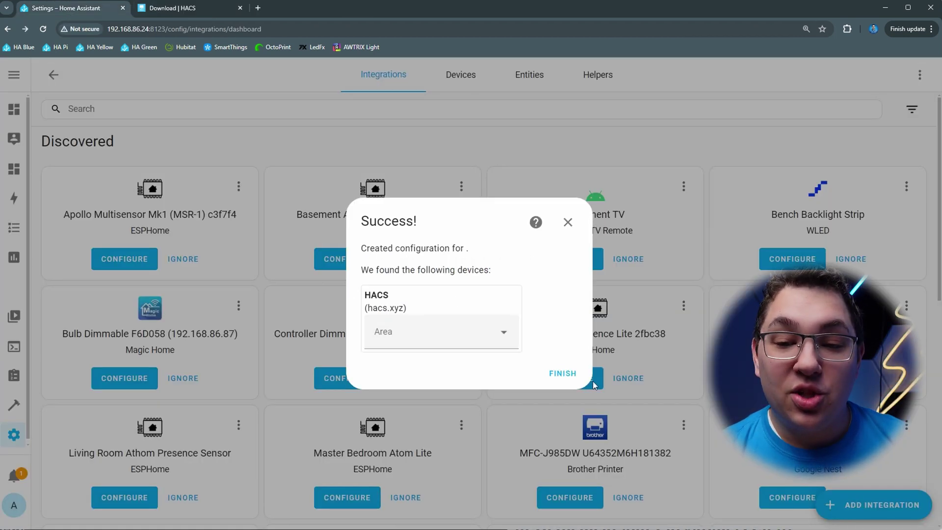
Finish the HACS setup, reload the page, and open HACS from the sidebar.
left_click(554, 377)
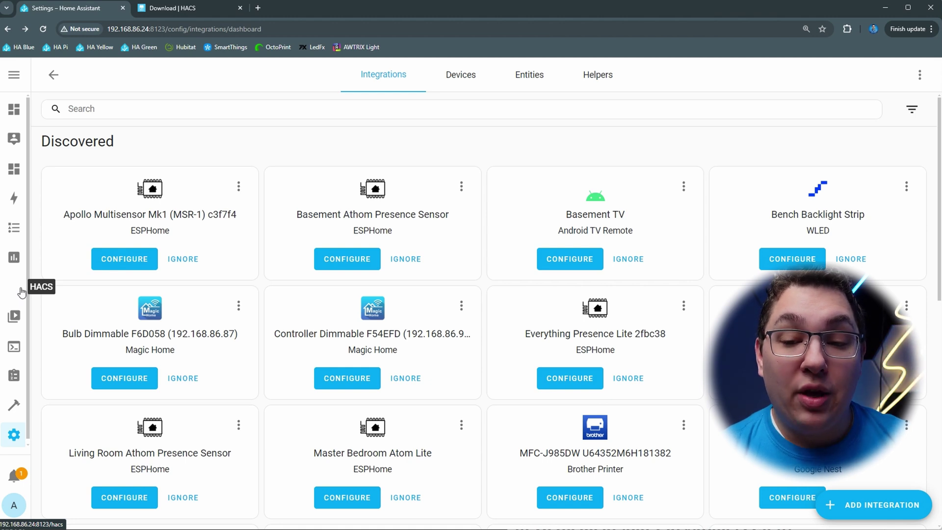
left_click(42, 31)
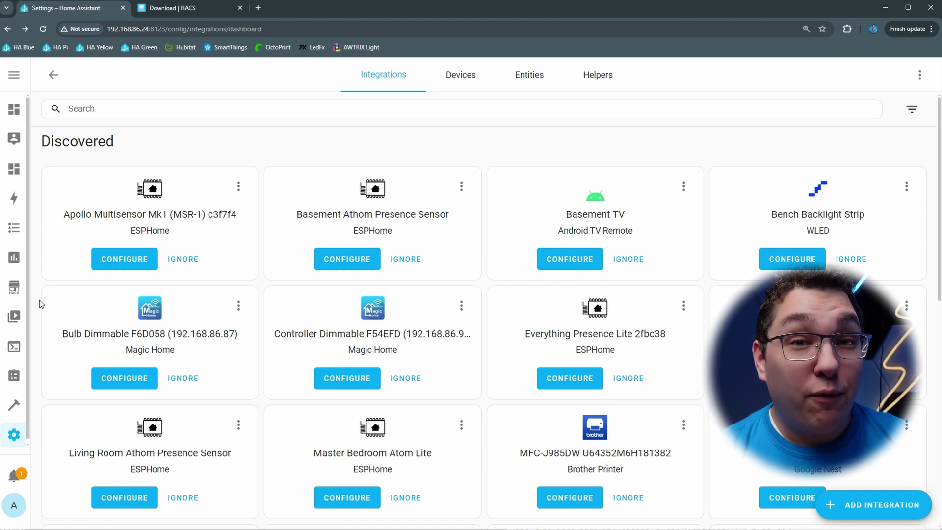
left_click(12, 291)
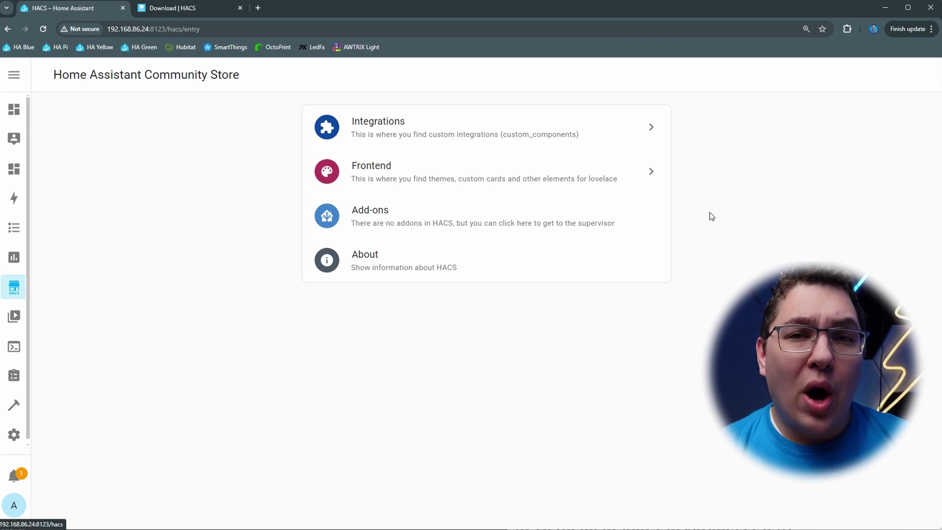
left_click(390, 135)
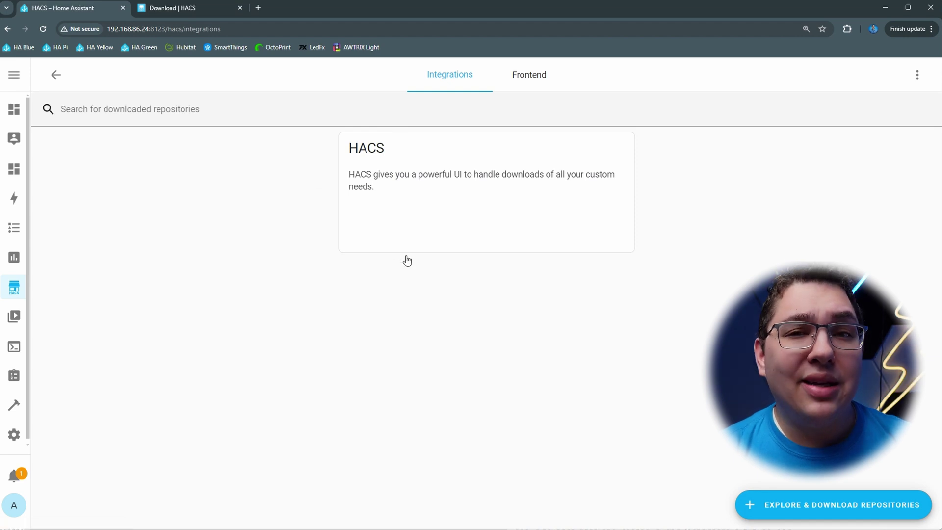
left_click(804, 514)
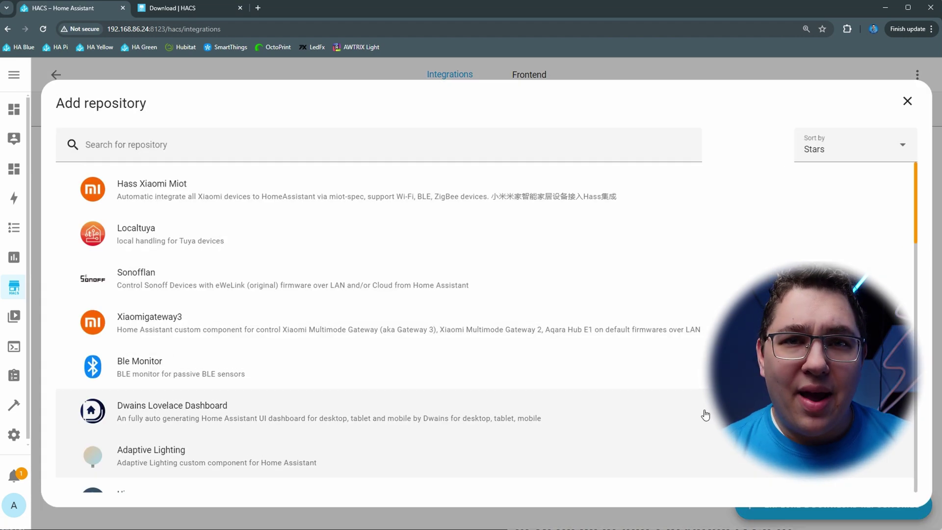
scroll(294, 241, "down", 3)
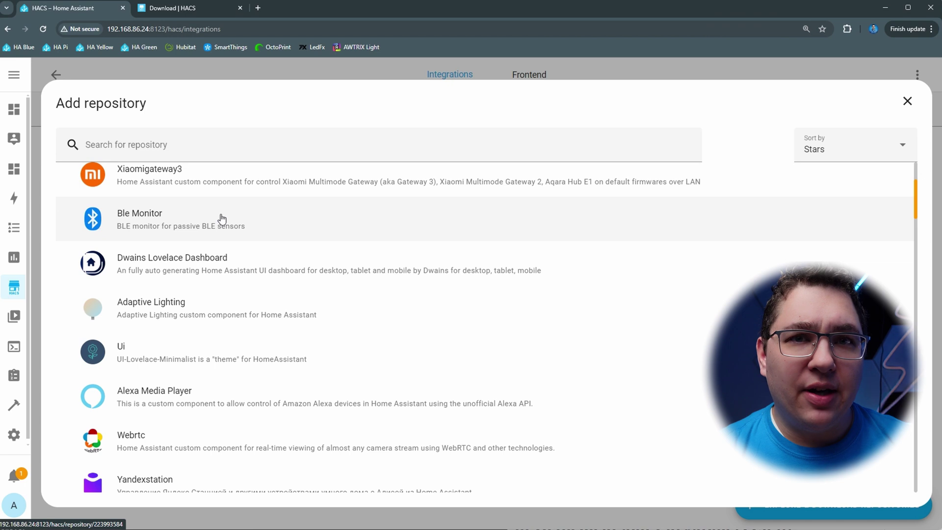
scroll(218, 218, "down", 3)
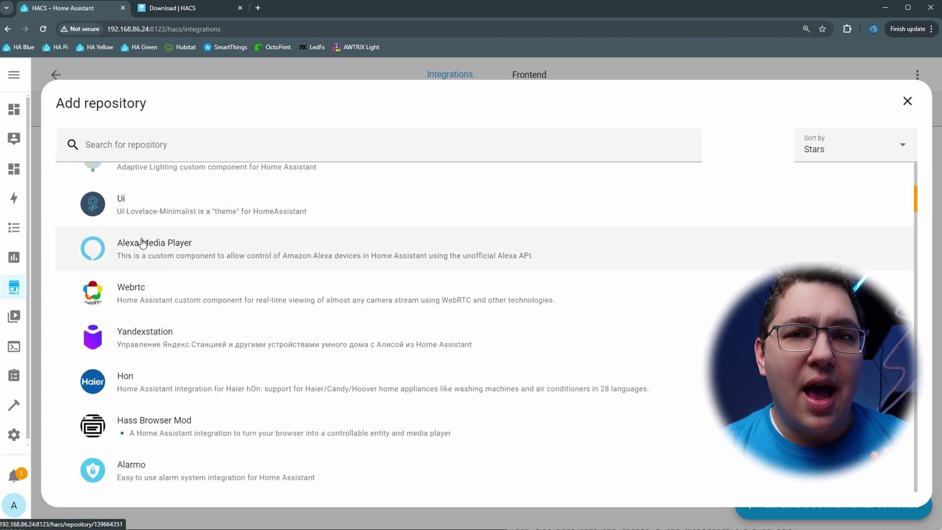
key("alt+Left")
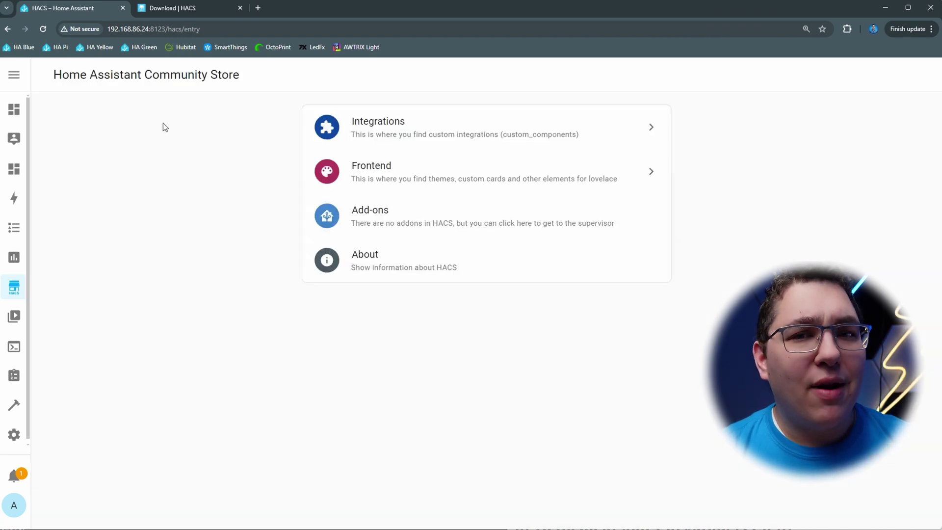
left_click(407, 166)
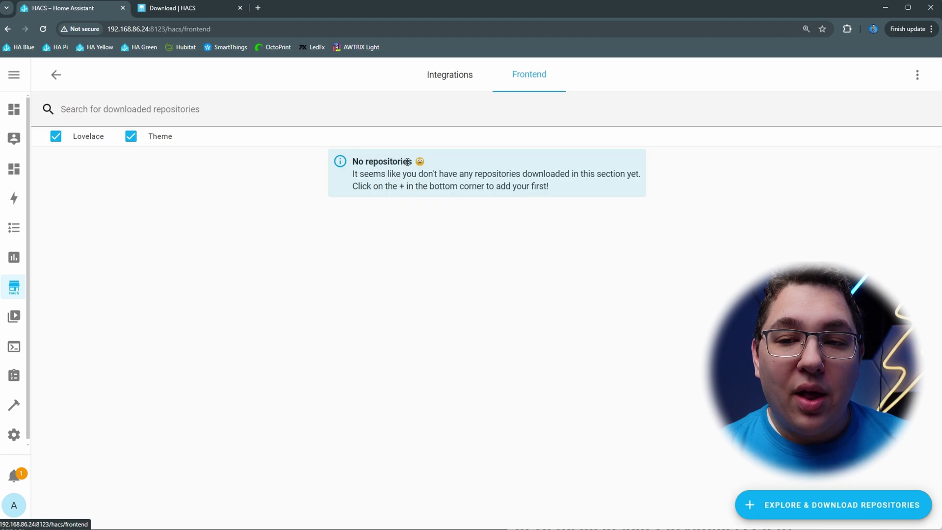
left_click(848, 504)
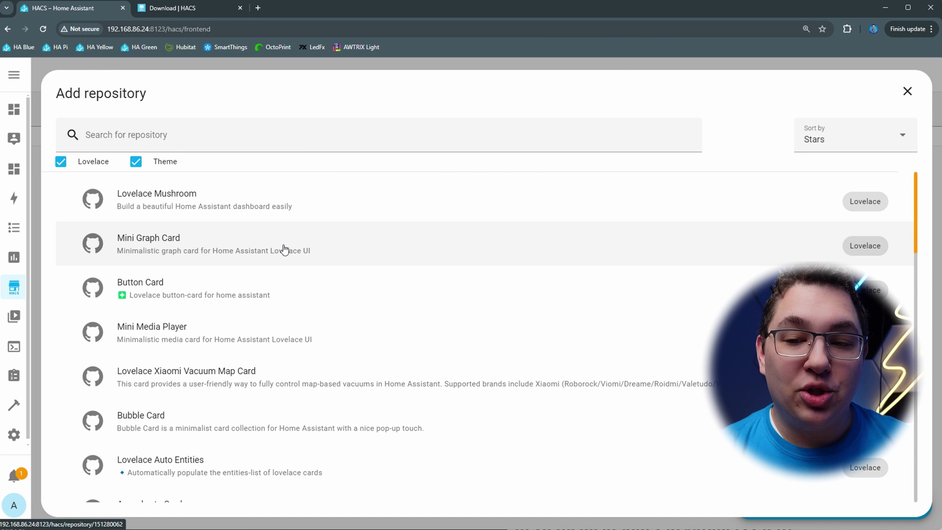
left_click(183, 284)
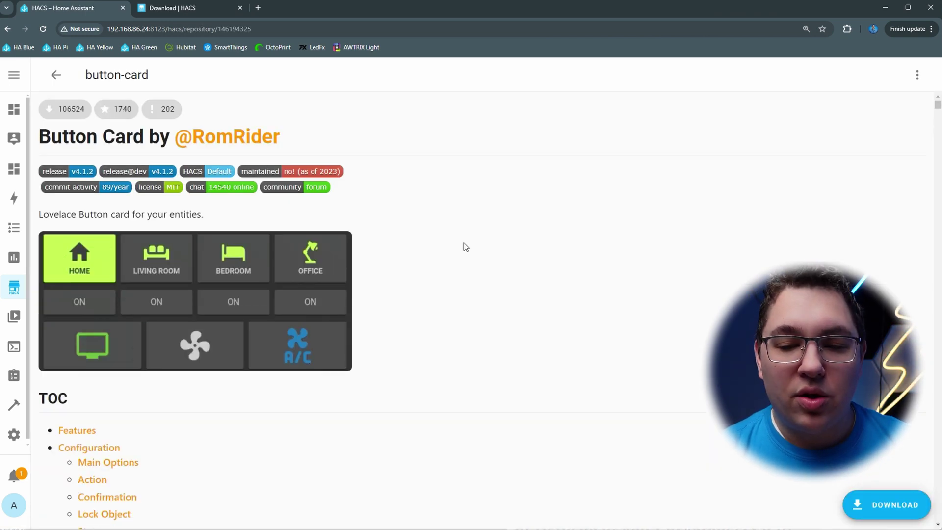
scroll(254, 378, "down", 5)
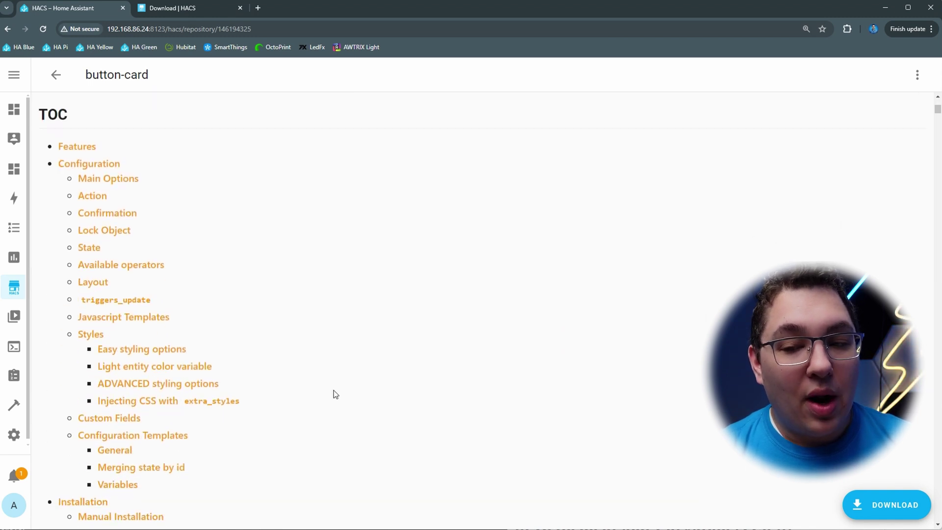
scroll(335, 394, "down", 5)
scroll(416, 395, "up", 12)
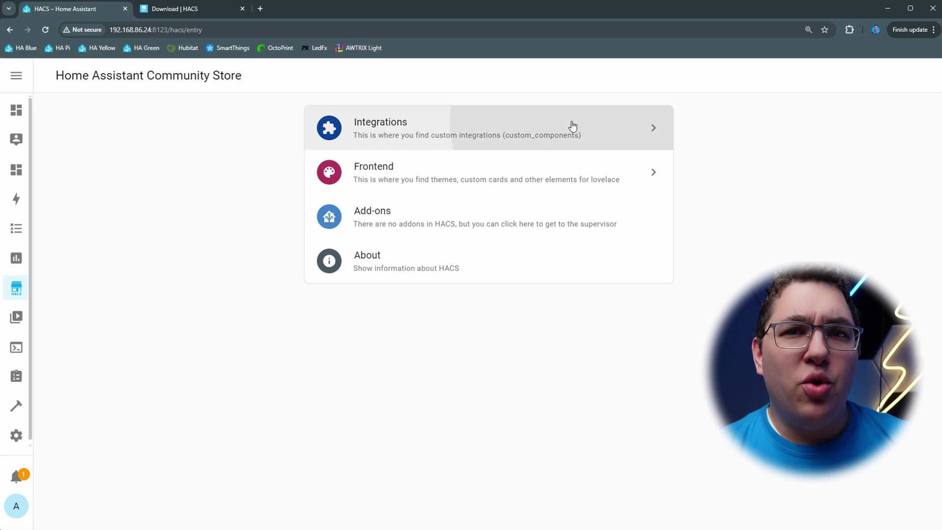
left_click(568, 125)
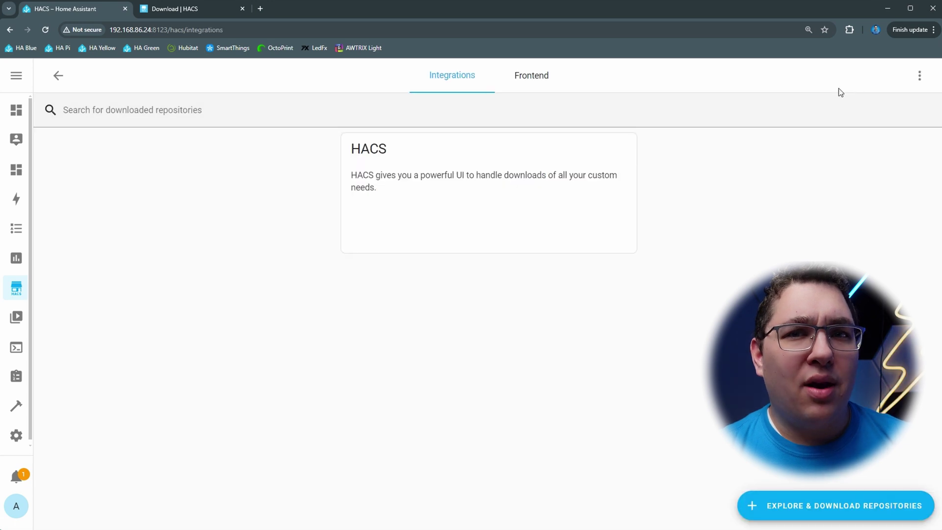
left_click(918, 77)
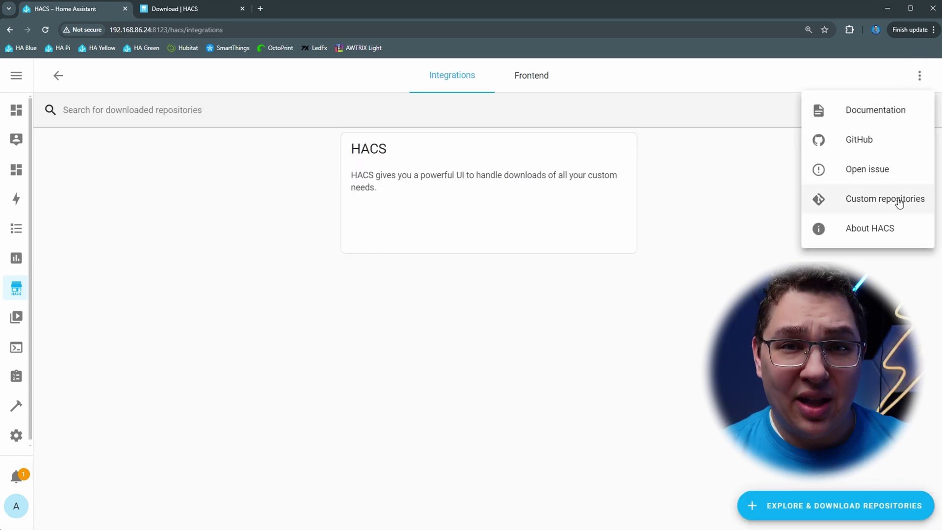
left_click(59, 76)
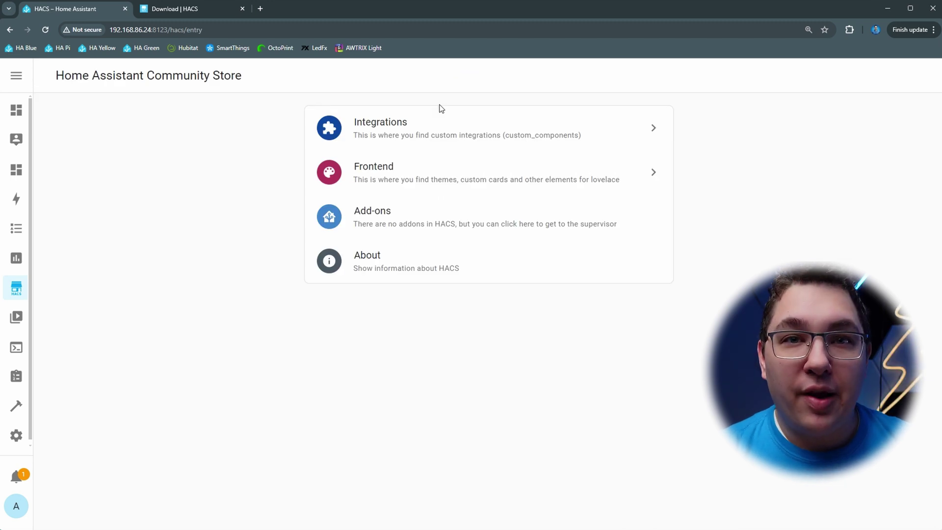